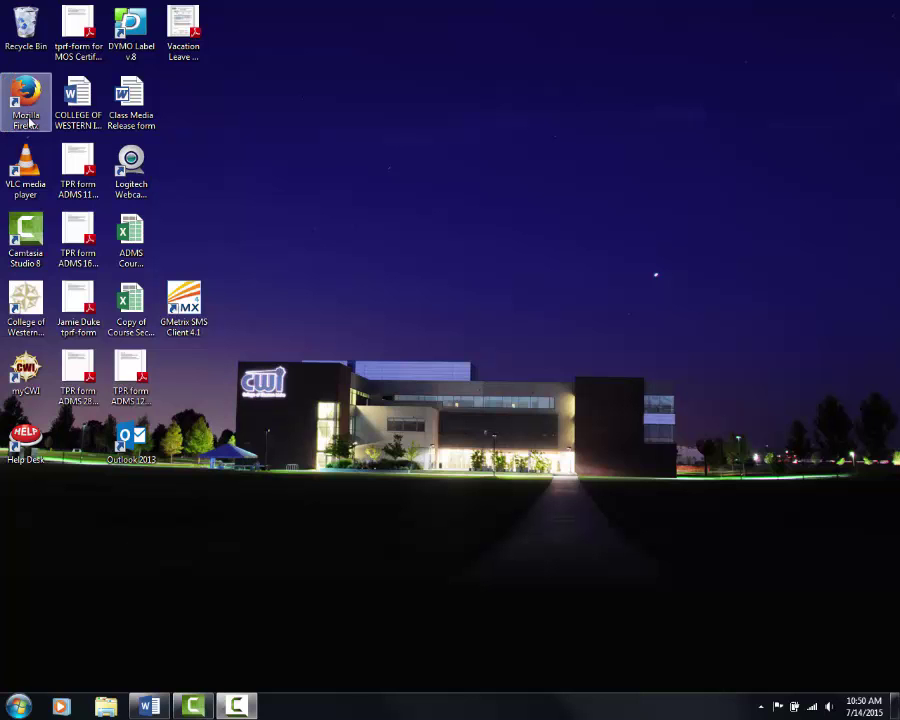
# Launch Firefox and load cwidaho.simnetonline.com, the College of Western Idaho SIMnet site.
pyautogui.doubleClick(29, 121)
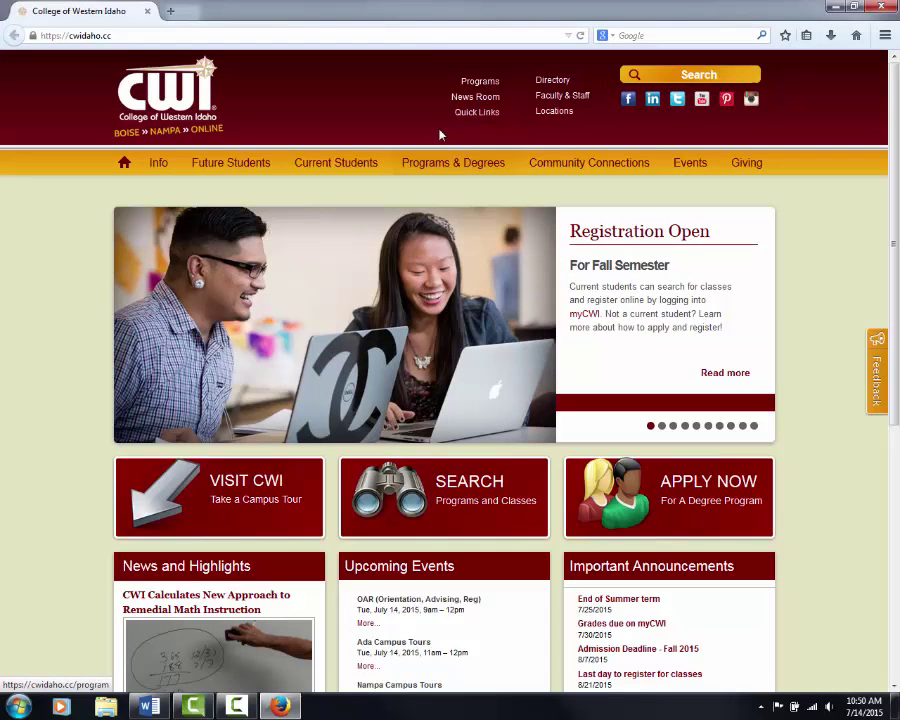
pyautogui.click(422, 38)
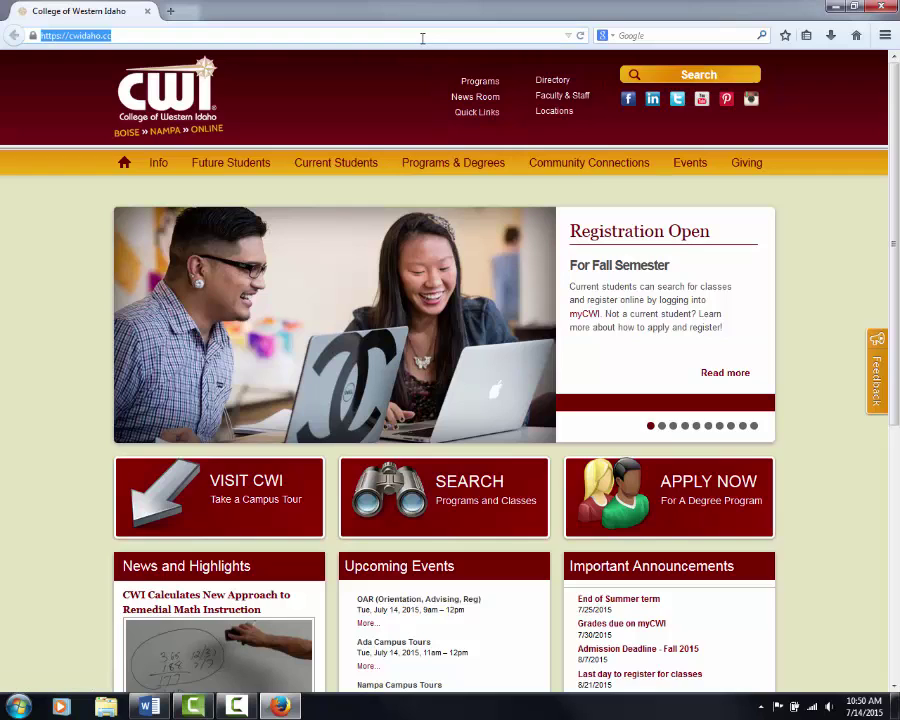
pyautogui.write('cwidaho.')
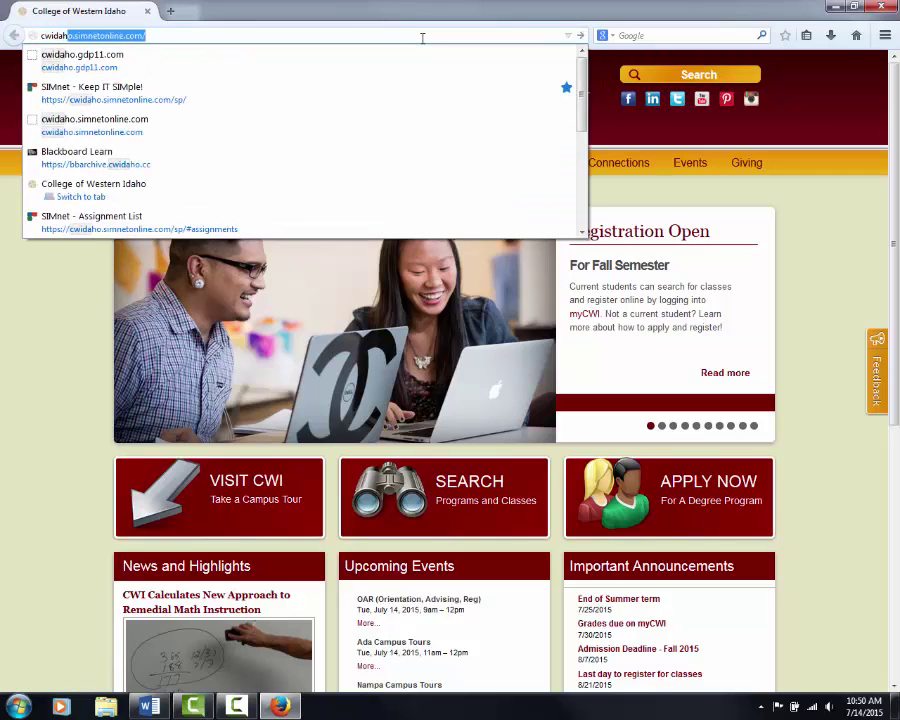
pyautogui.write('siment')
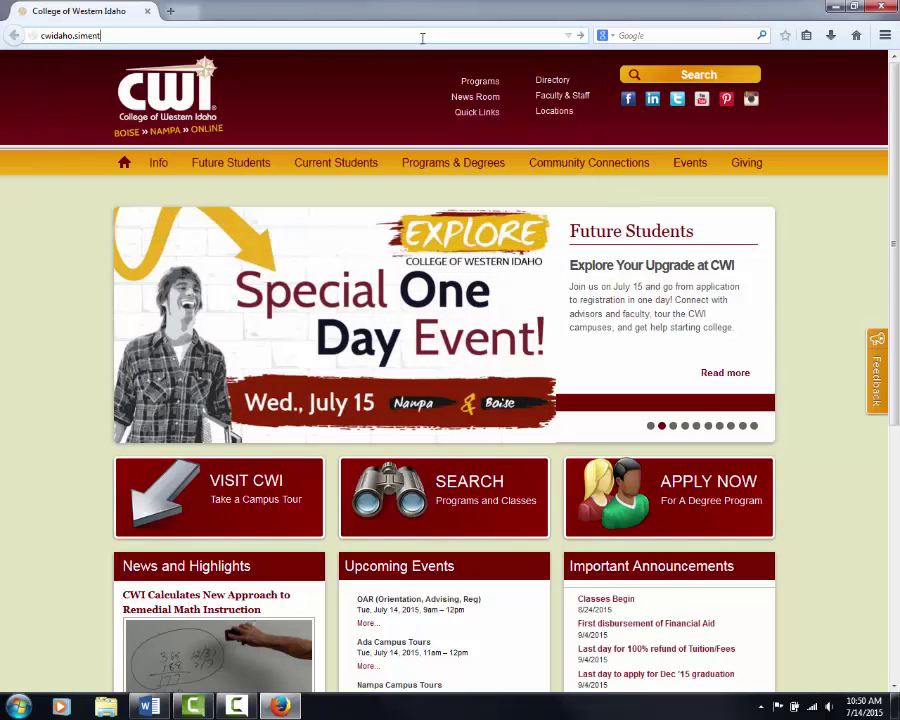
pyautogui.press('BackSpace')
pyautogui.press('BackSpace')
pyautogui.press('BackSpace')
pyautogui.write('netonli')
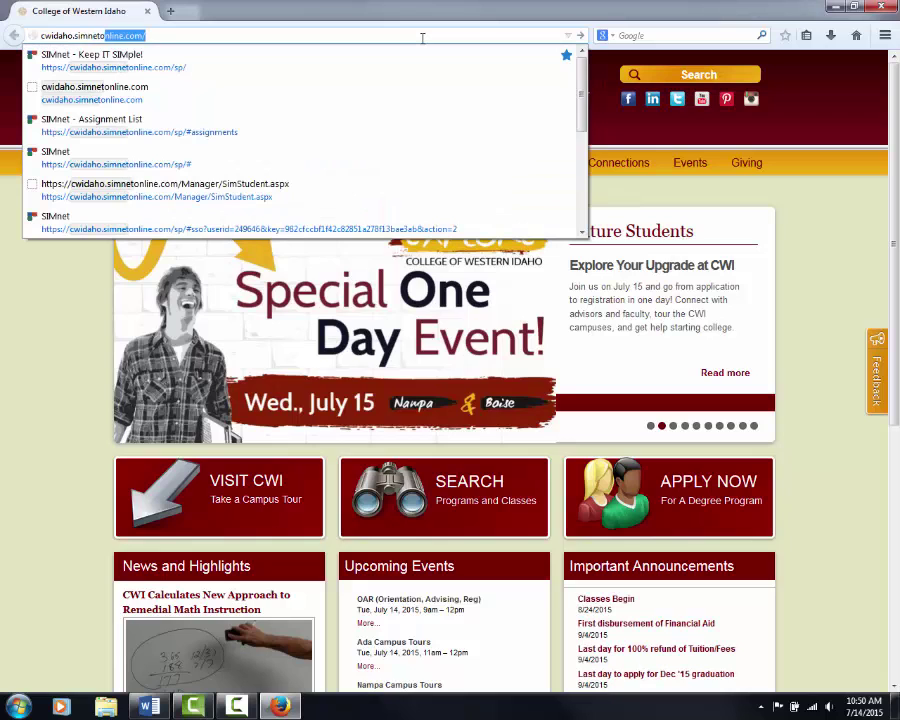
pyautogui.write('ne.com')
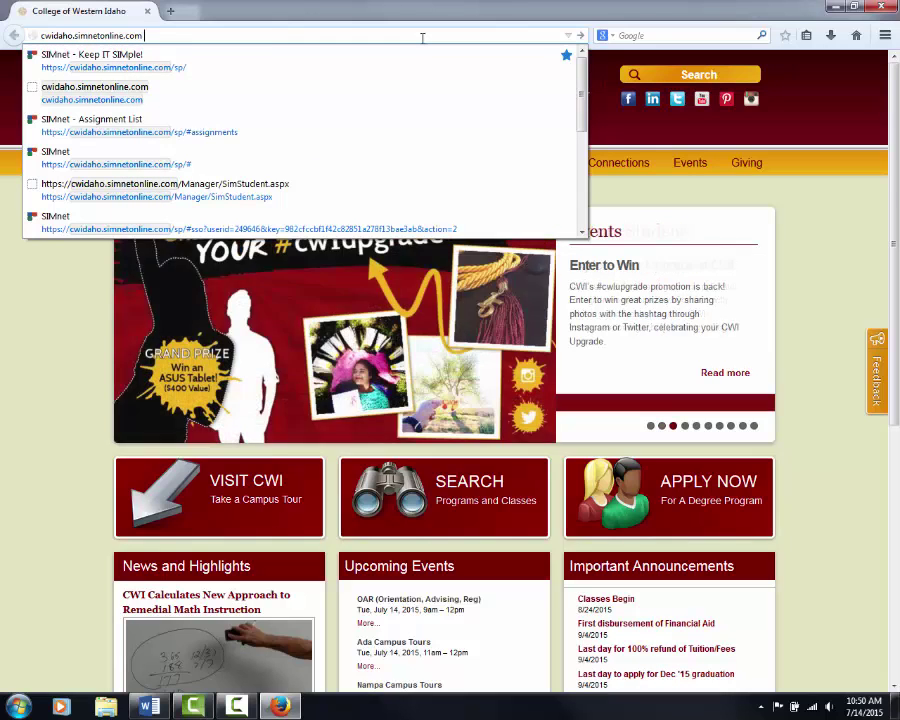
pyautogui.press('Return')
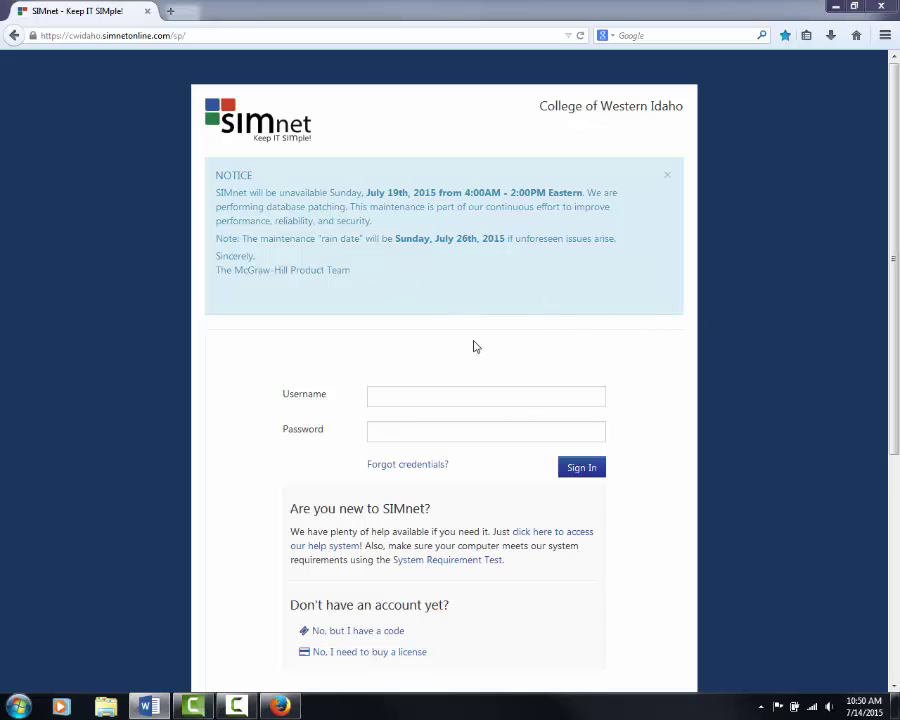
# Scroll the login page and choose 'No, but I have a code' to register.
pyautogui.scroll(-3, 475, 345)
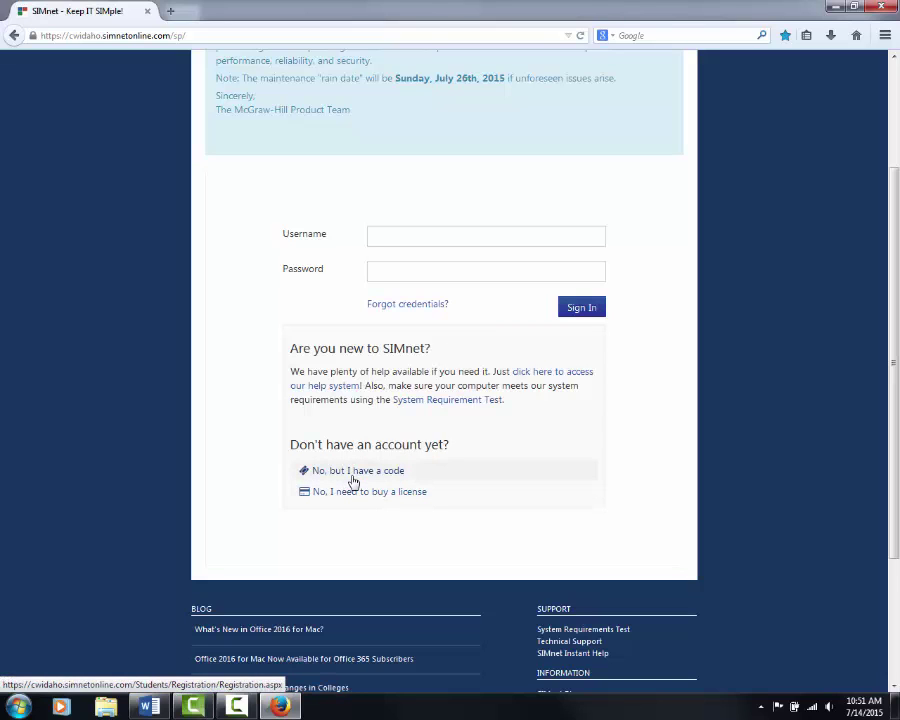
pyautogui.click(354, 479)
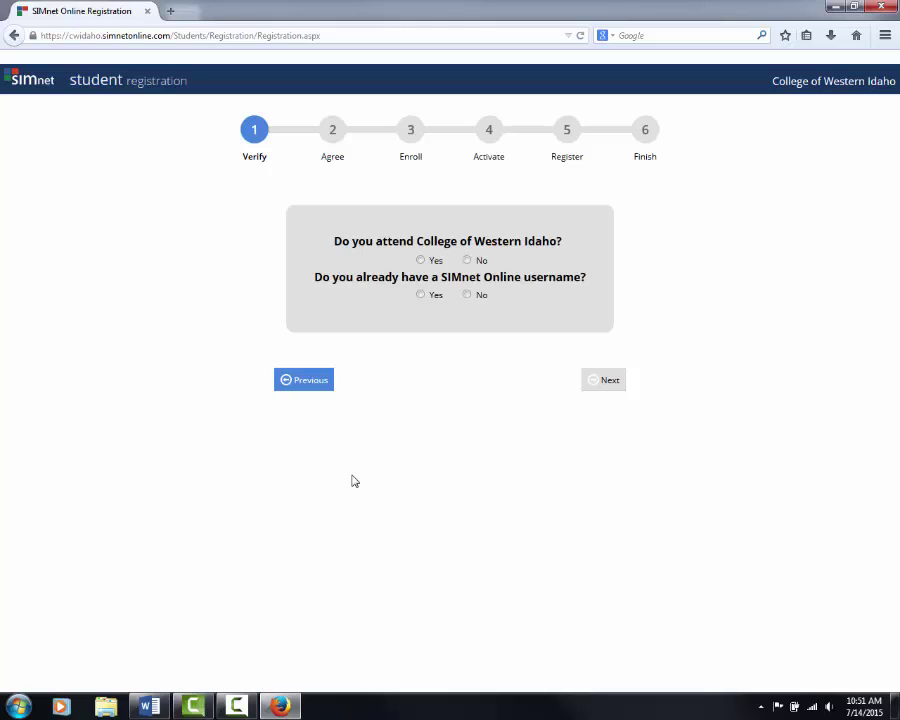
# Answer Yes to attending College of Western Idaho and No to having a SIMnet username.
pyautogui.click(421, 261)
pyautogui.click(467, 295)
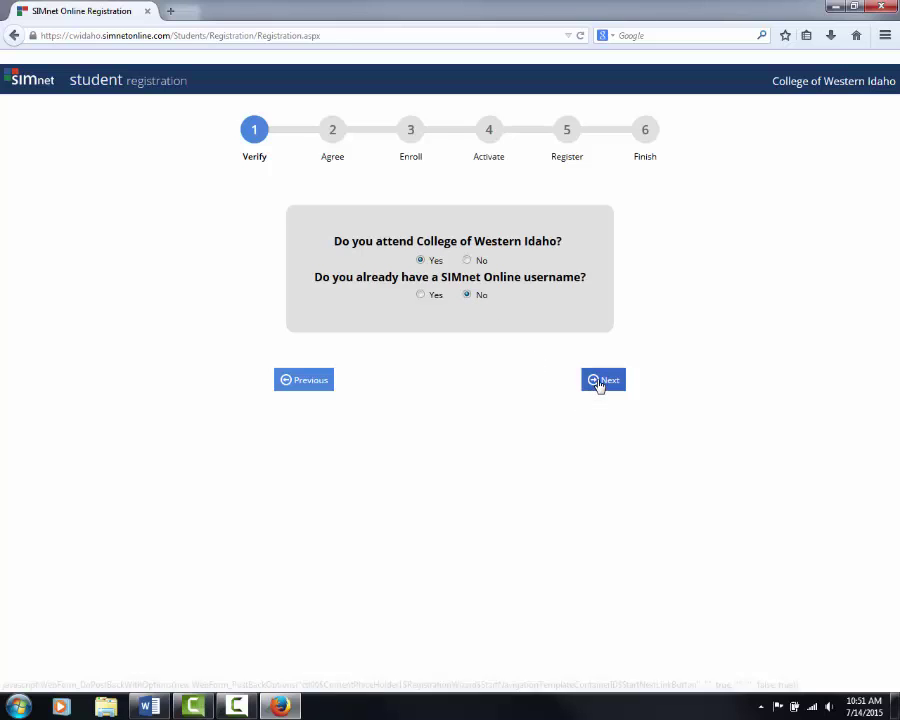
pyautogui.click(598, 382)
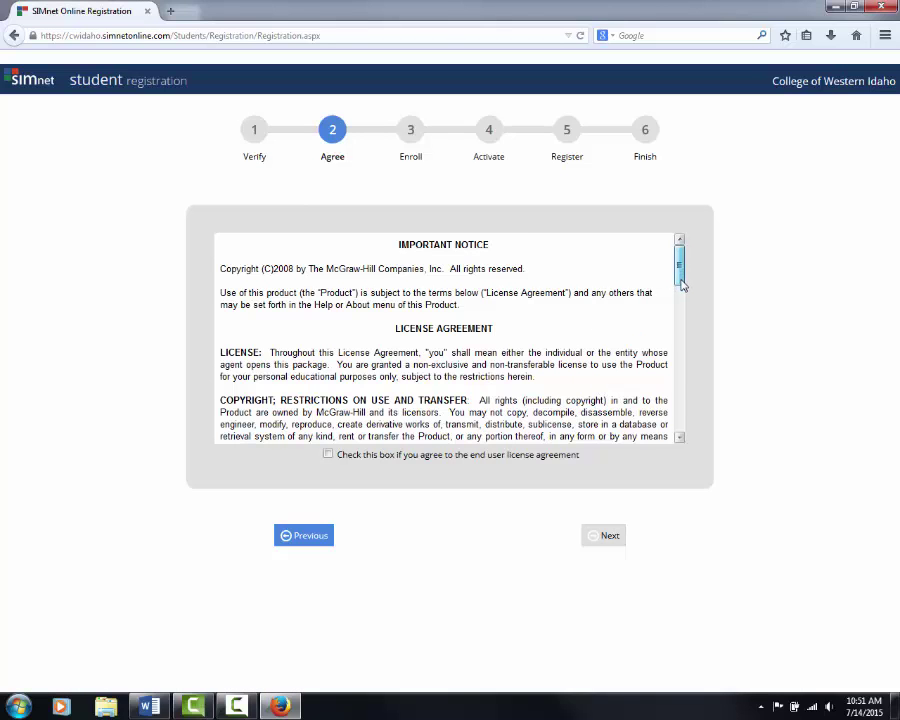
# Scroll through and accept the end user license agreement.
pyautogui.moveTo(681, 277); pyautogui.dragTo(681, 464)
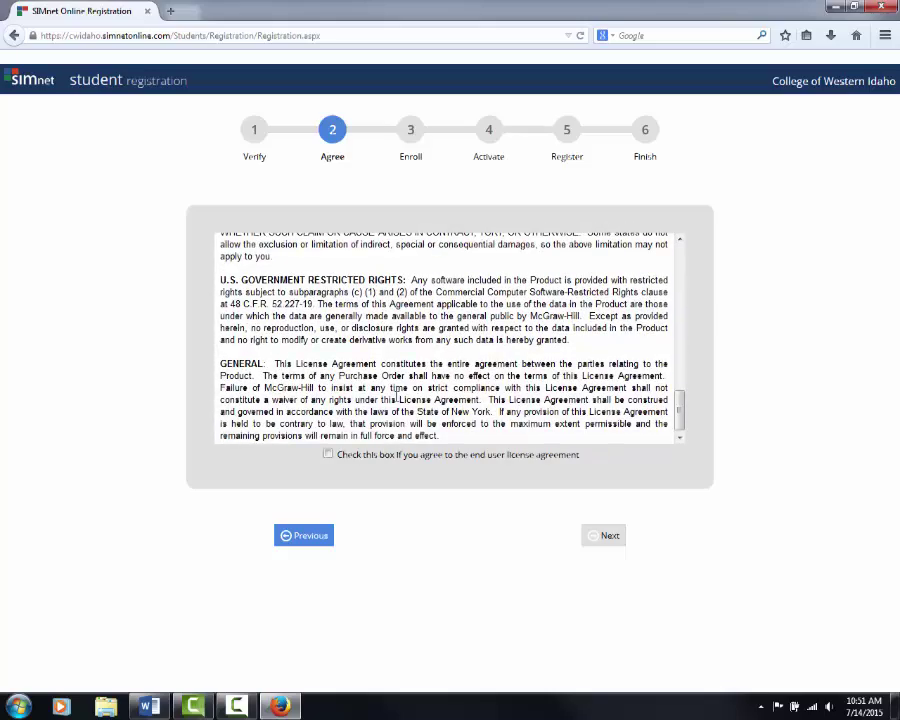
pyautogui.click(328, 455)
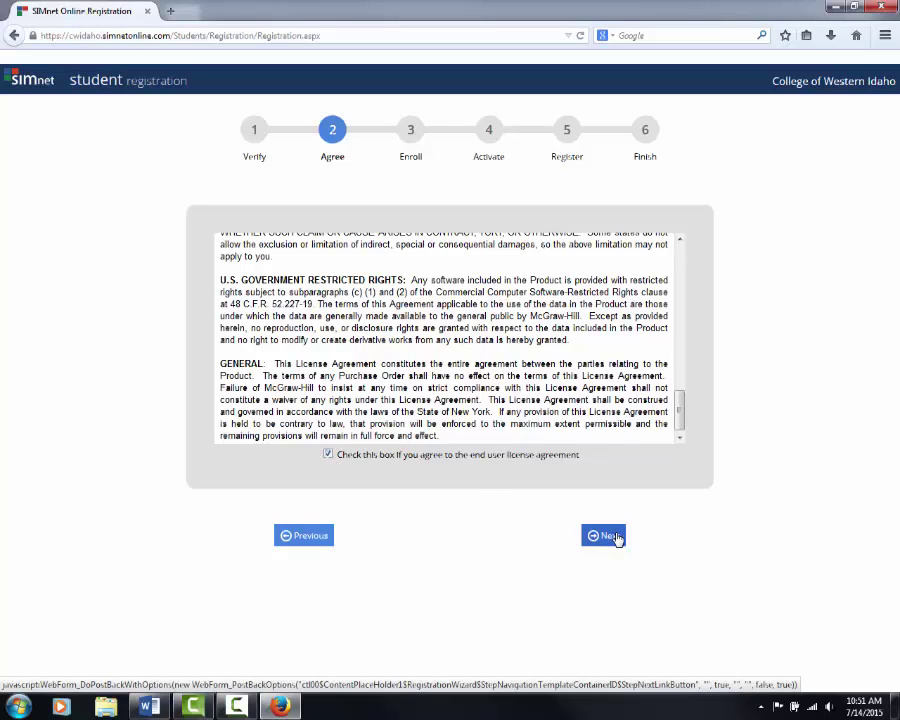
pyautogui.click(608, 536)
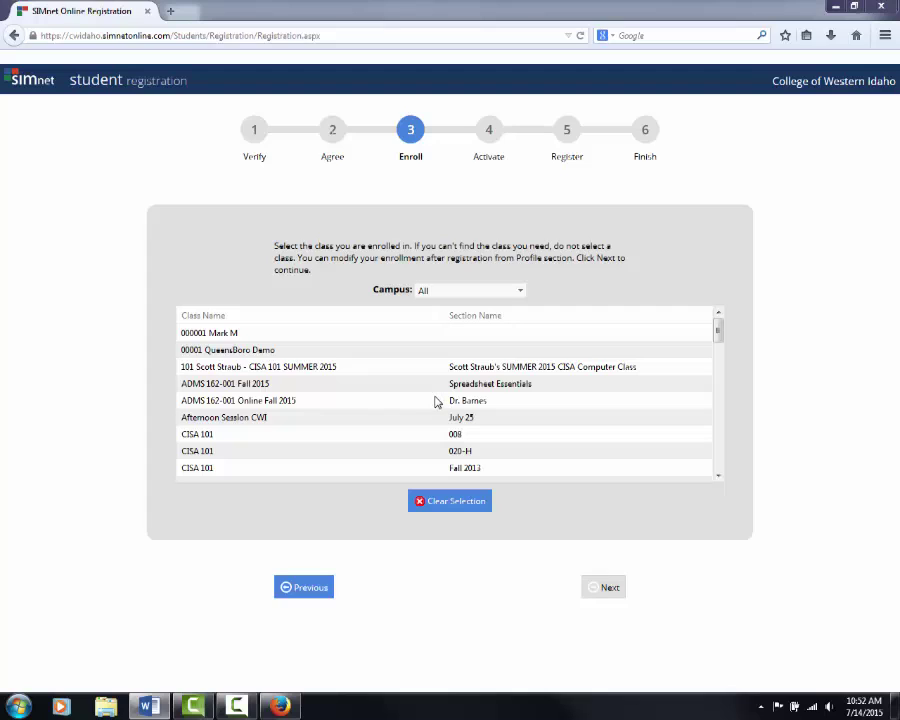
# Choose class ADMS 162-001 Online Fall 2015 and activate the 14-day courtesy access license.
pyautogui.click(296, 401)
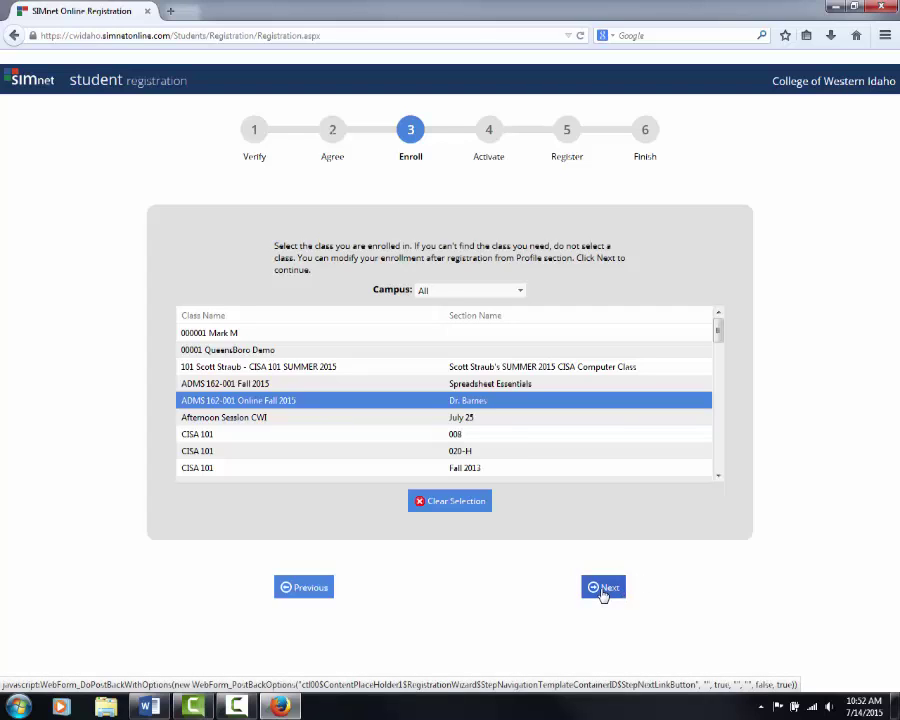
pyautogui.click(603, 592)
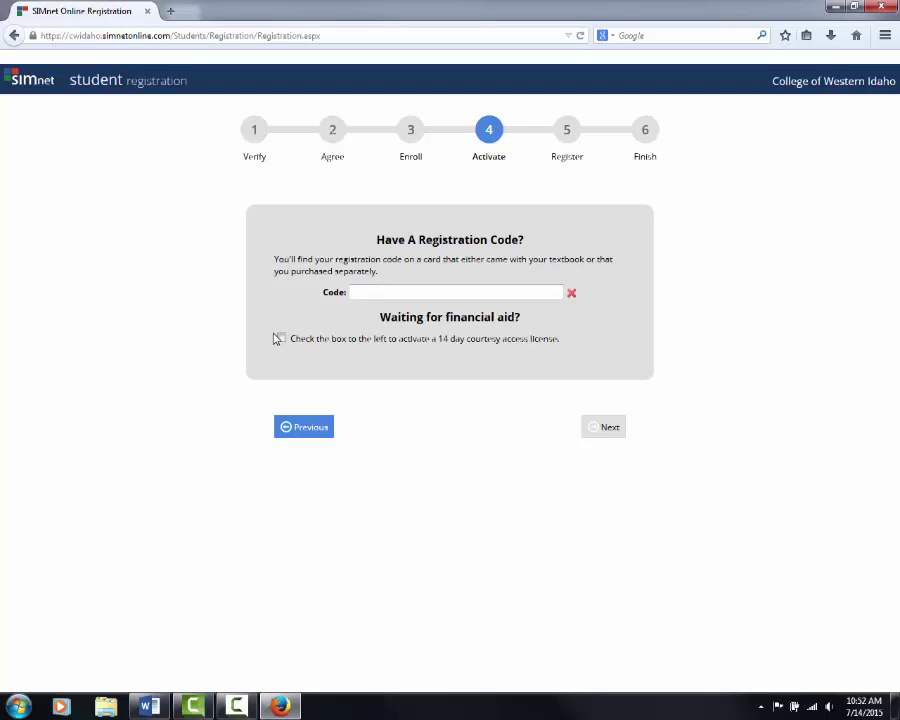
pyautogui.click(279, 339)
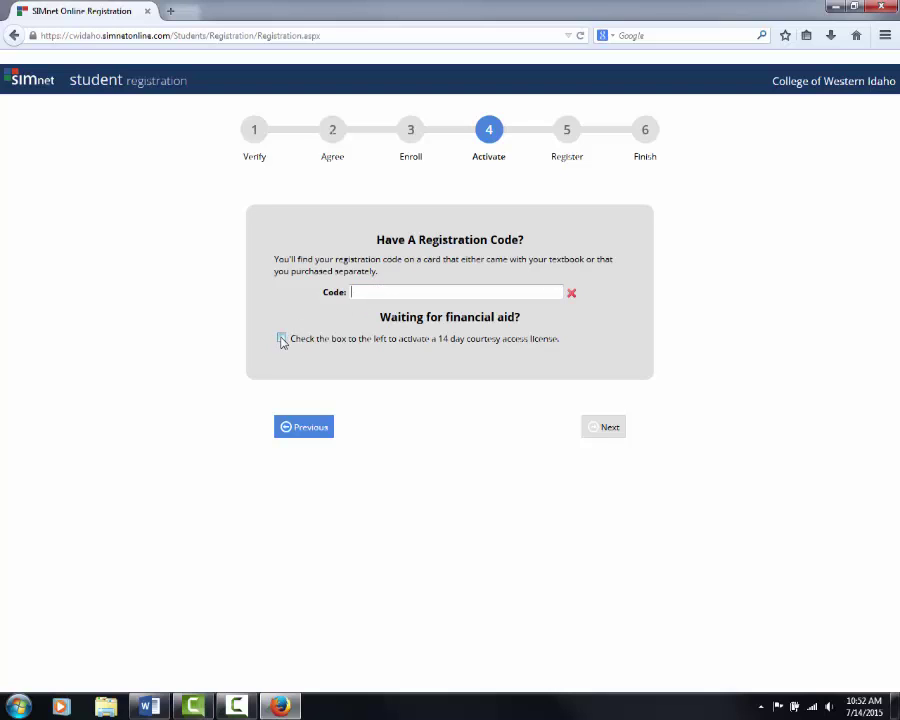
pyautogui.click(605, 428)
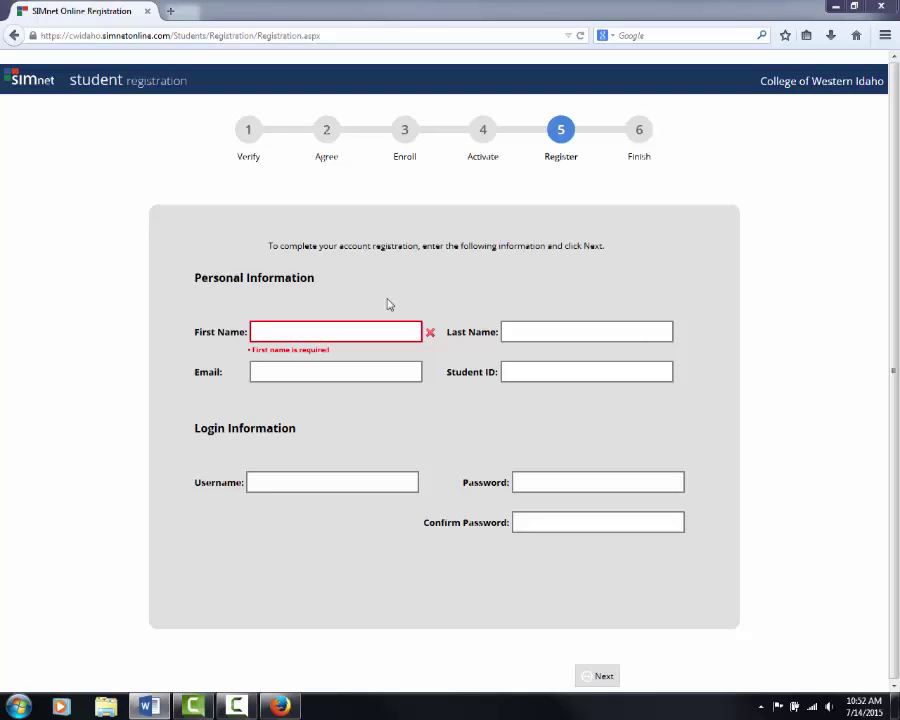
# Enter the student's first name, last name and e-mail address.
pyautogui.click(342, 335)
pyautogui.write('J')
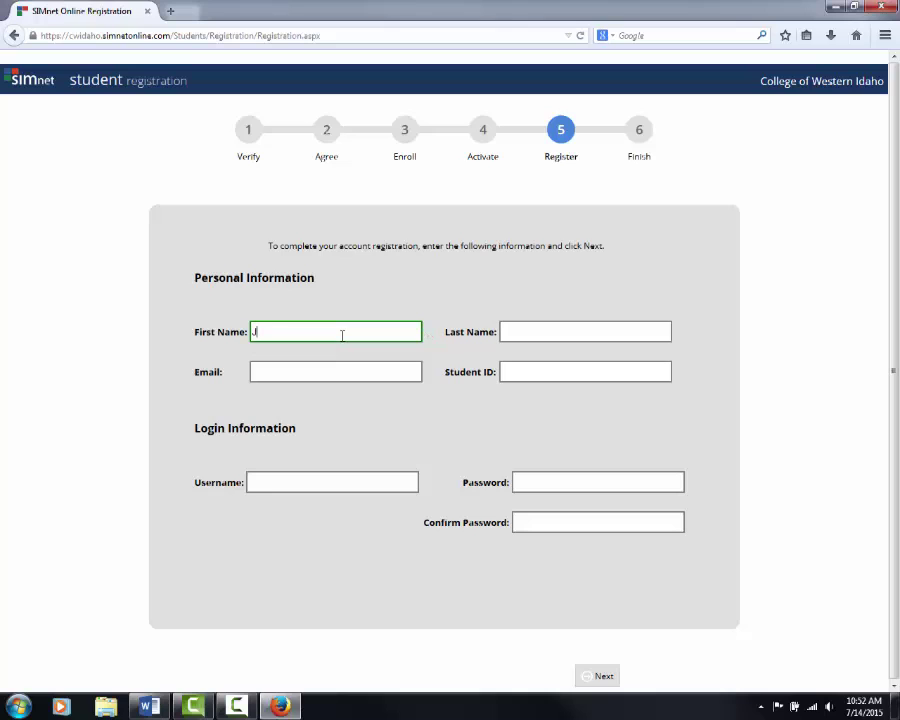
pyautogui.write('ane')
pyautogui.press('Tab')
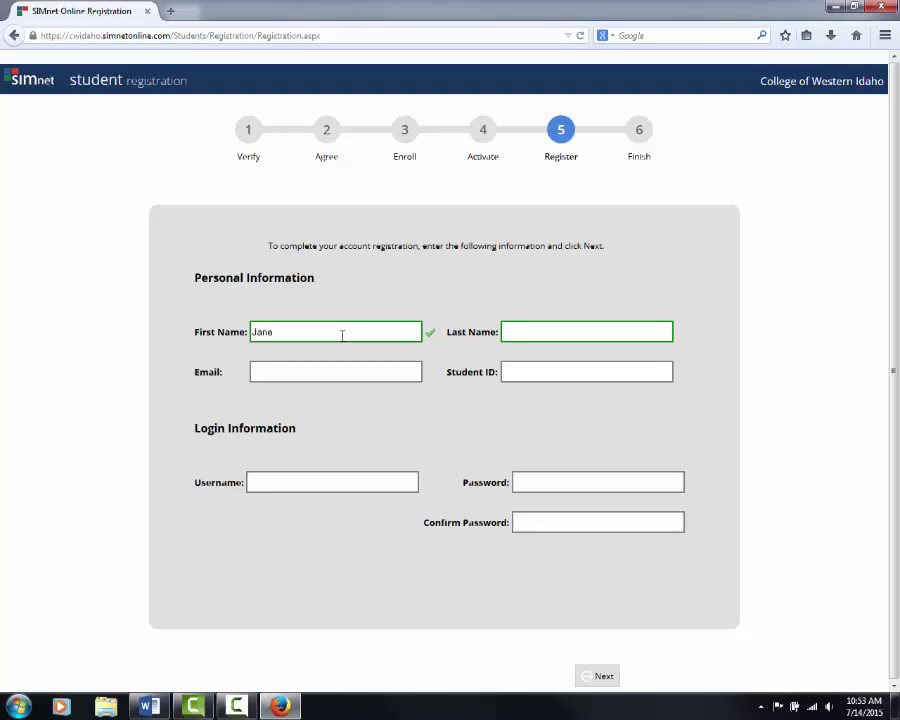
pyautogui.write('Doe')
pyautogui.click(309, 366)
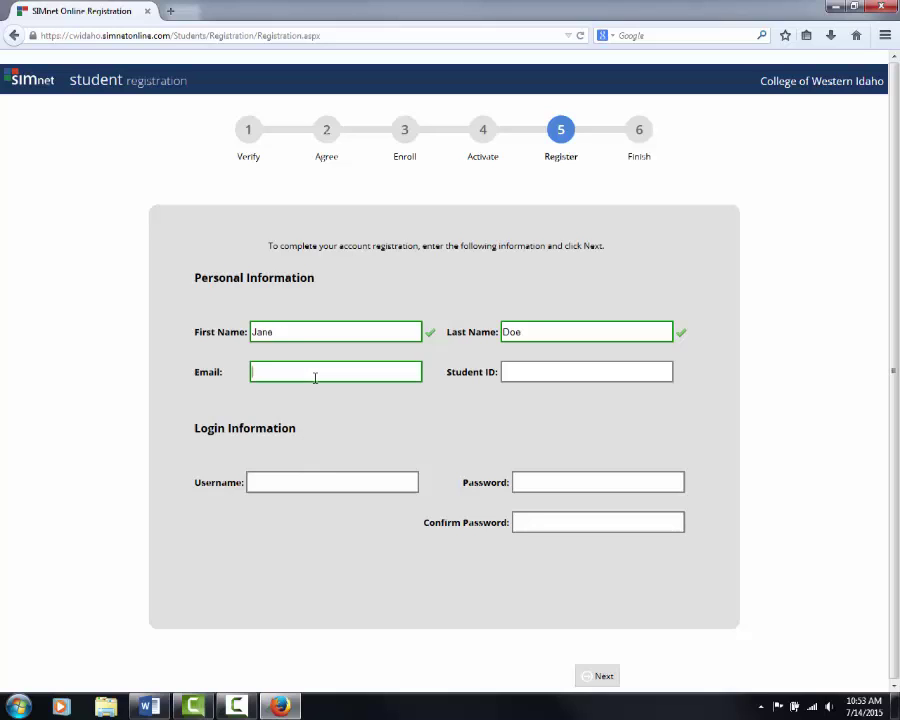
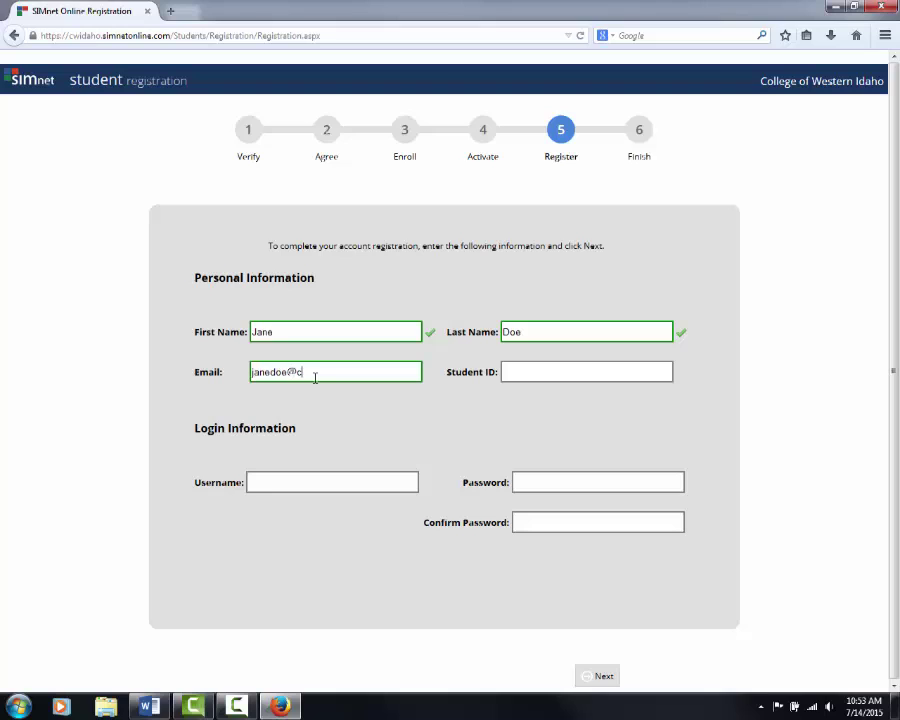
# Enter the student ID, lengthening it until the form accepts it.
pyautogui.click(546, 373)
pyautogui.write('123456')
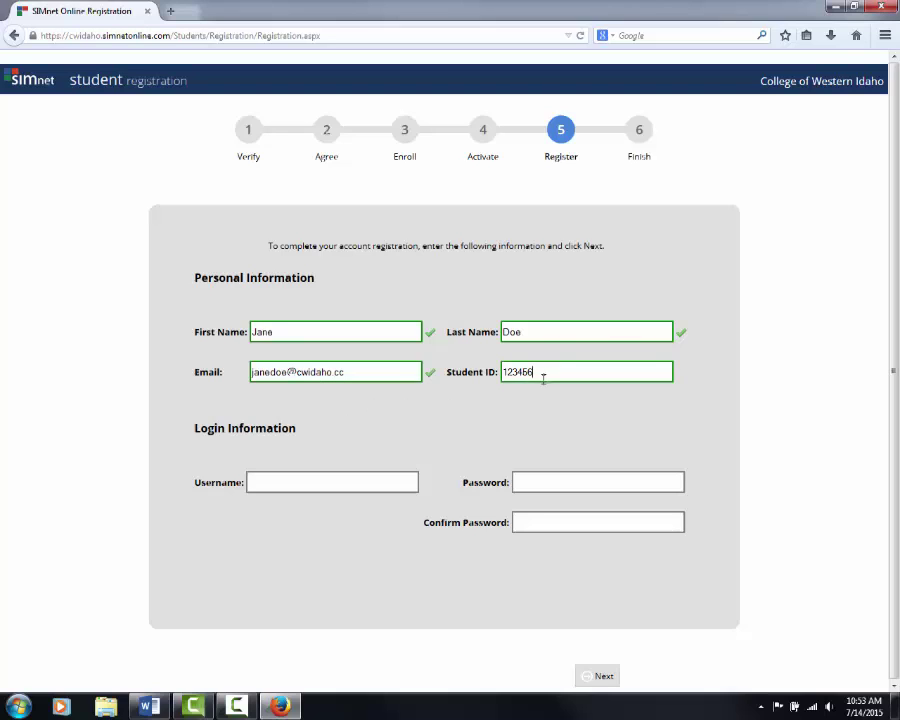
pyautogui.click(394, 481)
pyautogui.click(552, 376)
pyautogui.write('7')
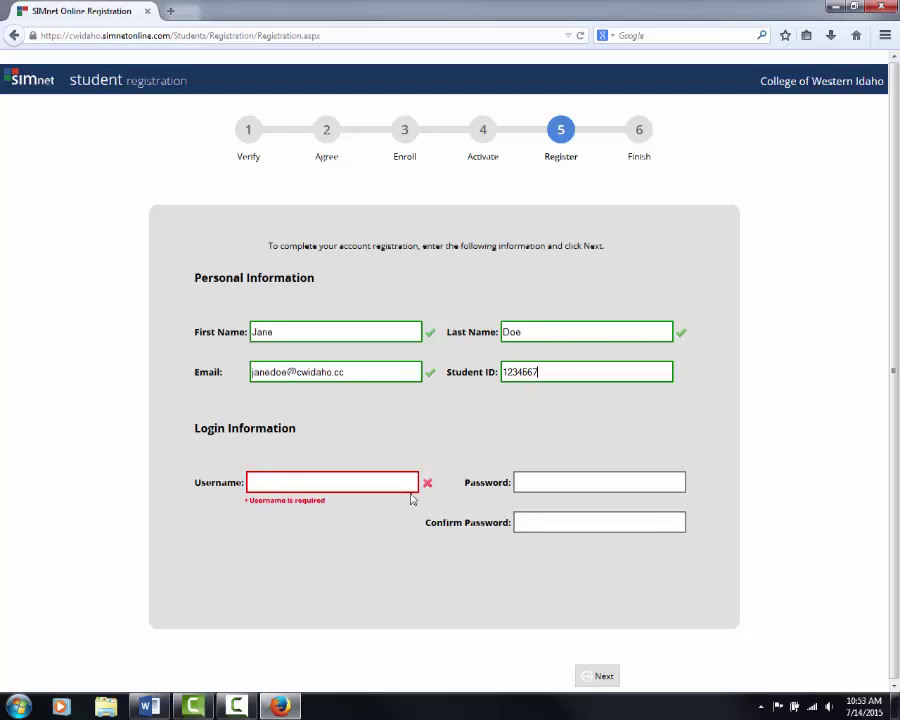
pyautogui.click(402, 482)
pyautogui.click(559, 375)
pyautogui.write('8')
pyautogui.click(393, 479)
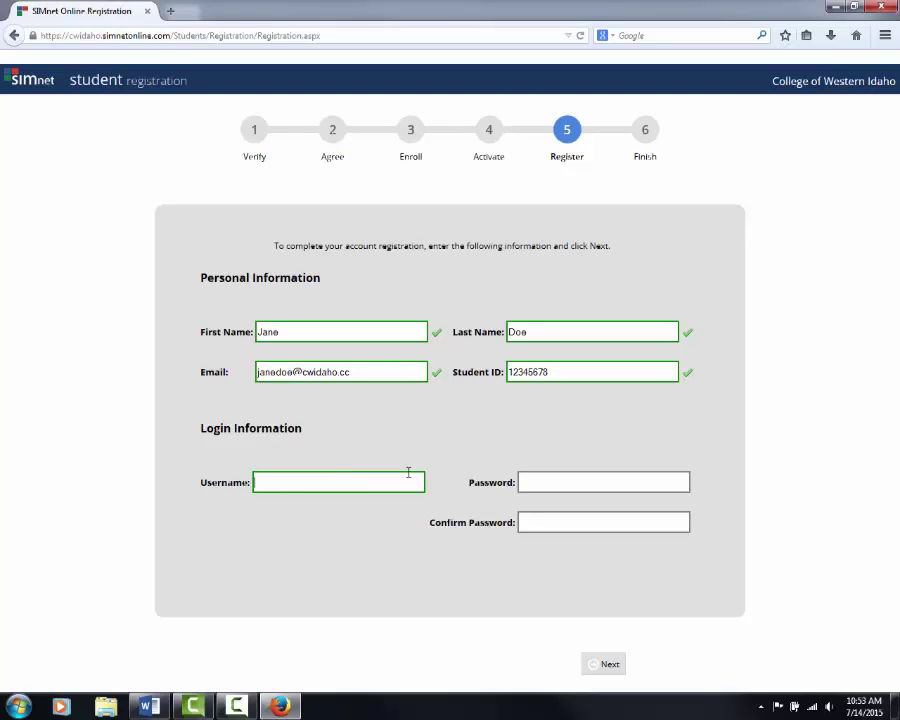
# Enter a username and the password twice, then submit the registration.
pyautogui.write('JaneDoe')
pyautogui.press('Tab')
pyautogui.write('•••••••')
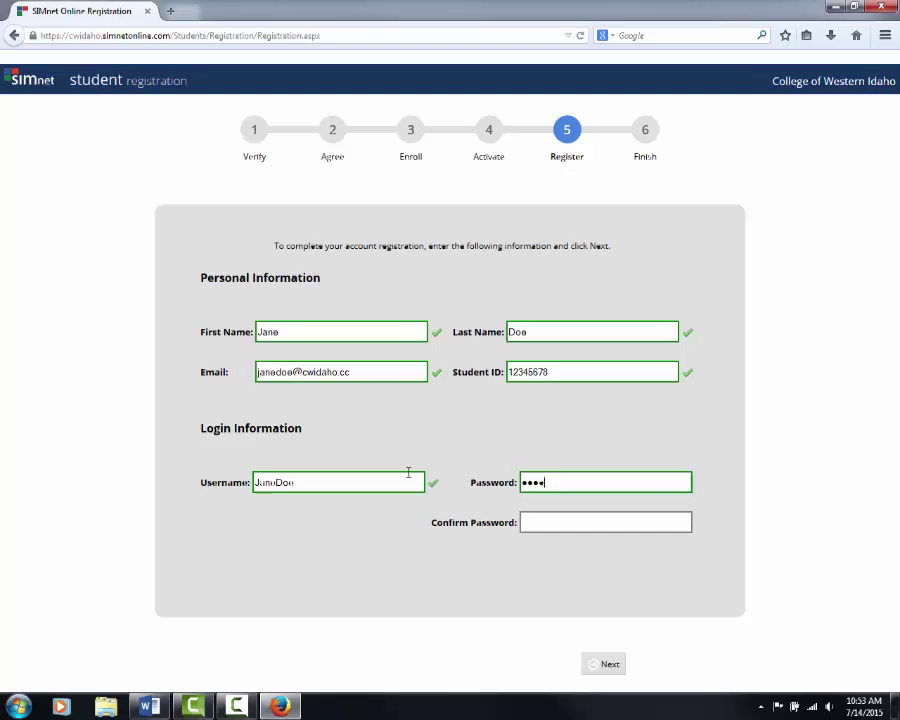
pyautogui.click(538, 522)
pyautogui.write('•••••••')
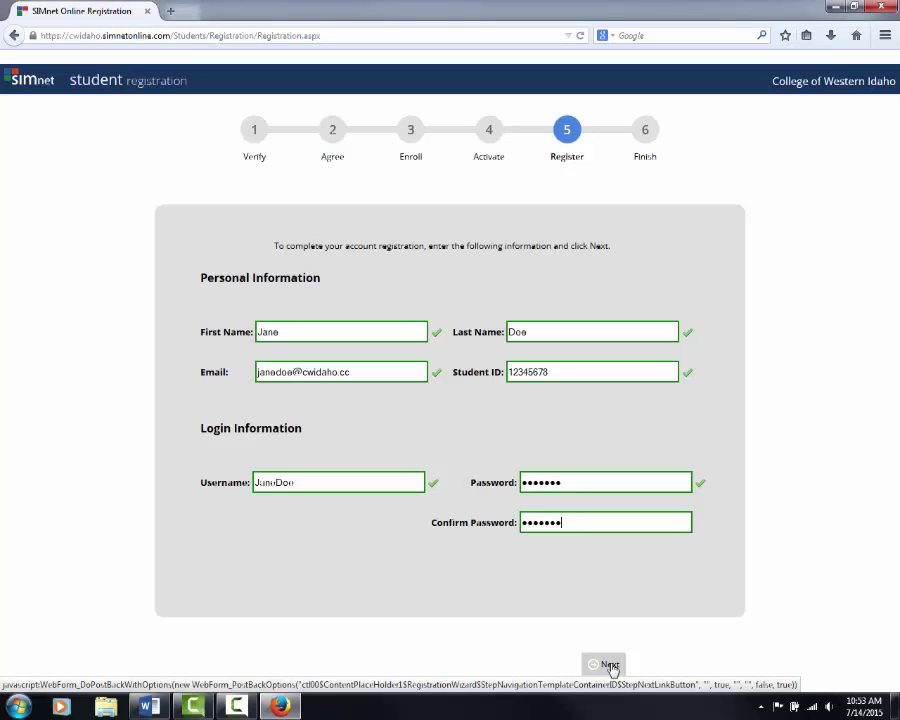
pyautogui.click(613, 669)
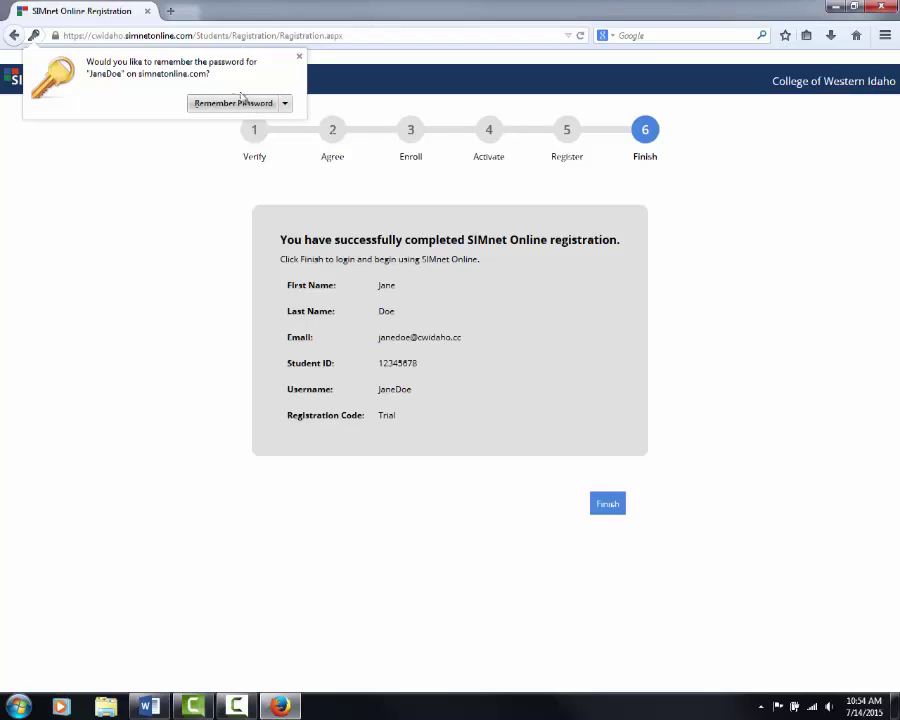
# Dismiss the save-password prompt and reload the college's SIMnet sign-in page.
pyautogui.click(298, 56)
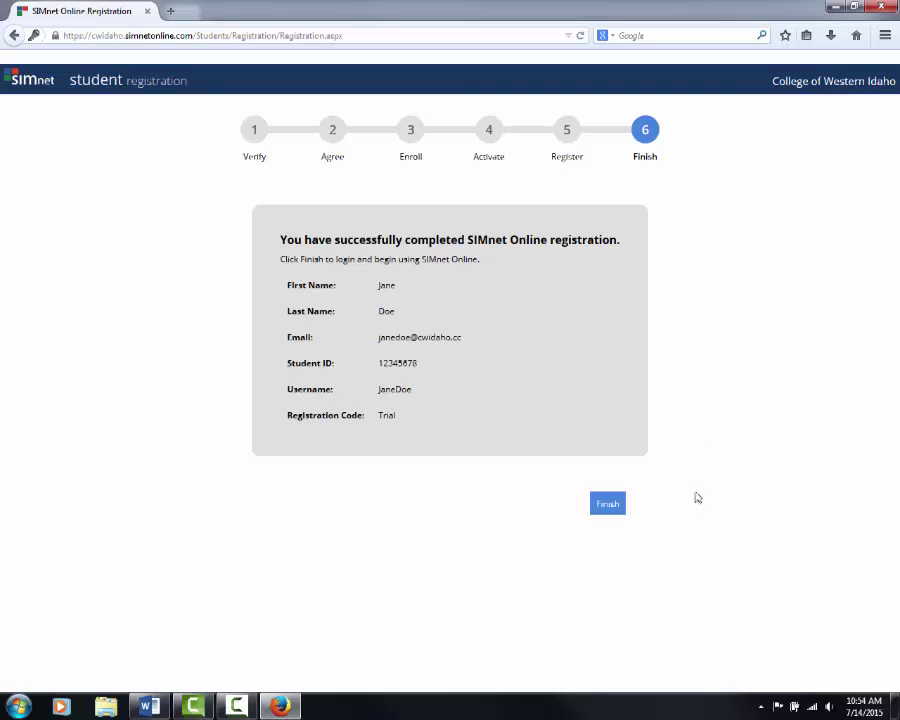
pyautogui.click(458, 38)
pyautogui.write('cwidaho.simnetonline.com/')
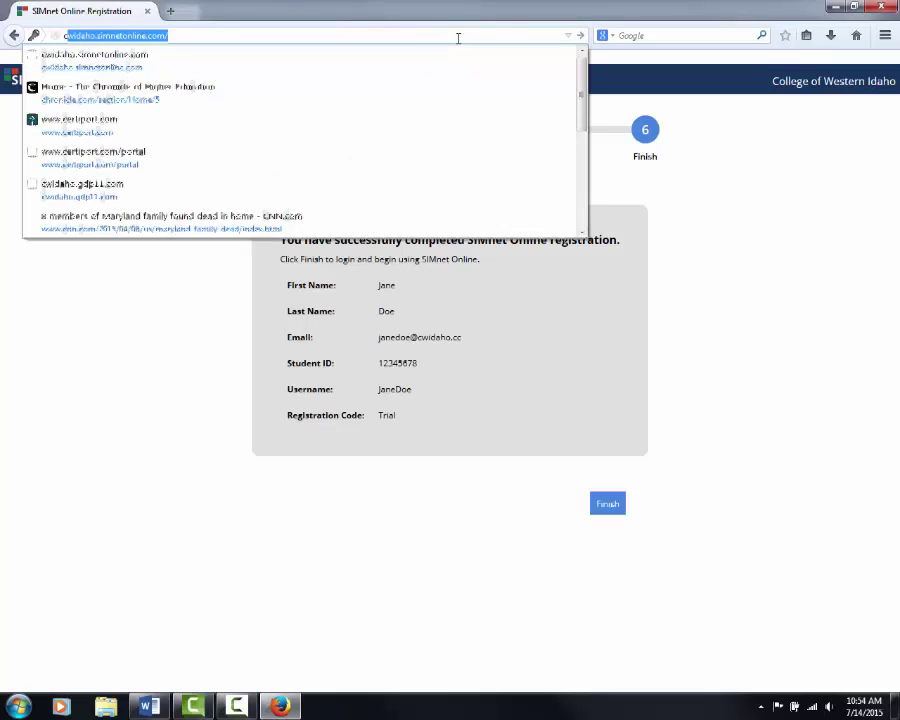
pyautogui.press('Return')
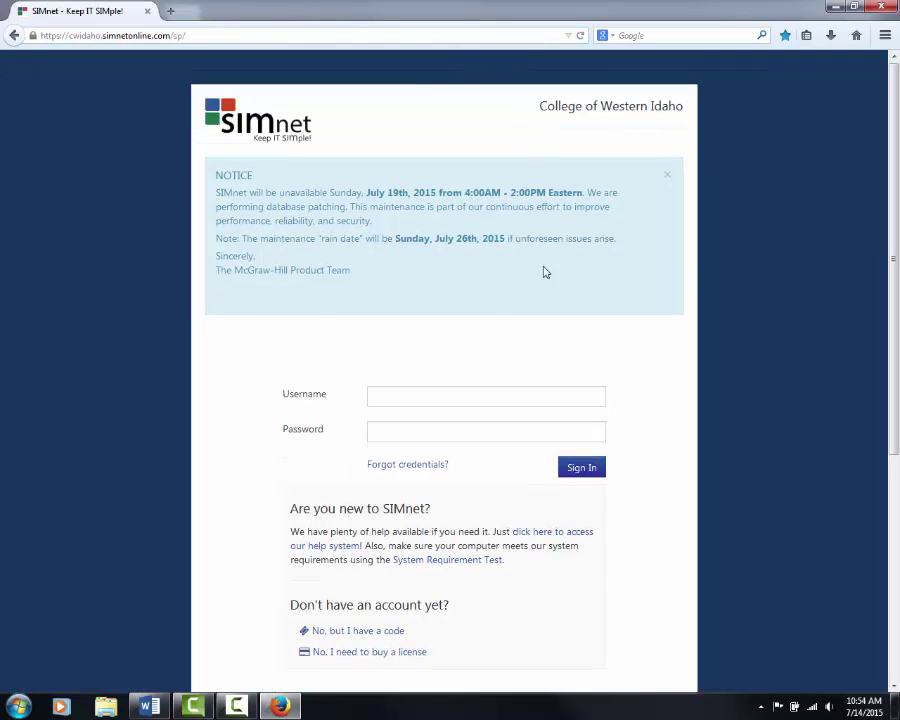
# Sign in with the new account's username and password.
pyautogui.scroll(-5, 582, 349)
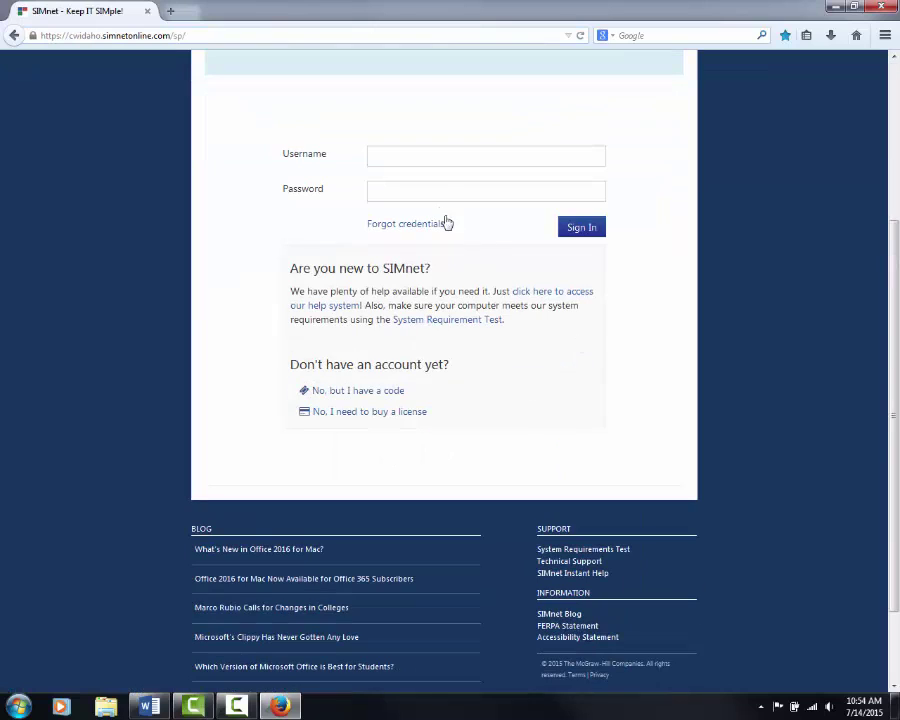
pyautogui.click(440, 157)
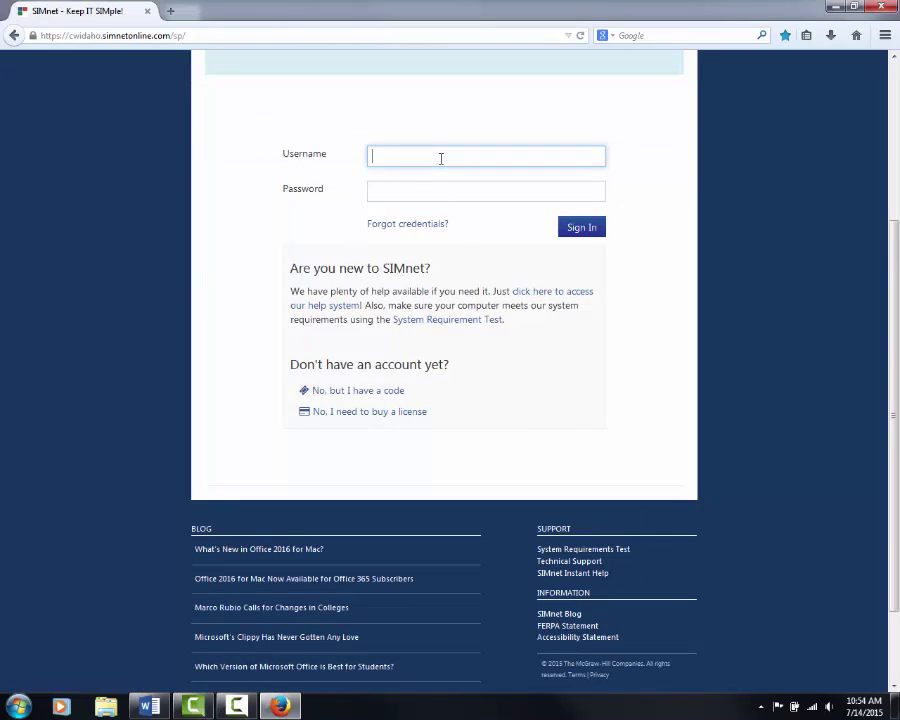
pyautogui.write('yolonda')
pyautogui.press('Down')
pyautogui.press('Tab')
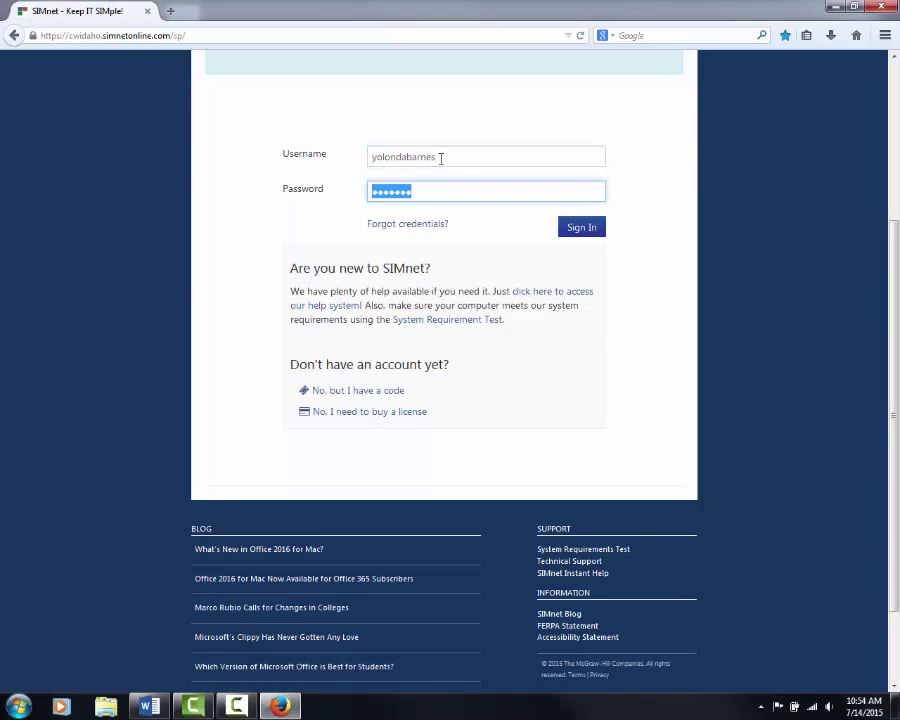
pyautogui.write('*******')
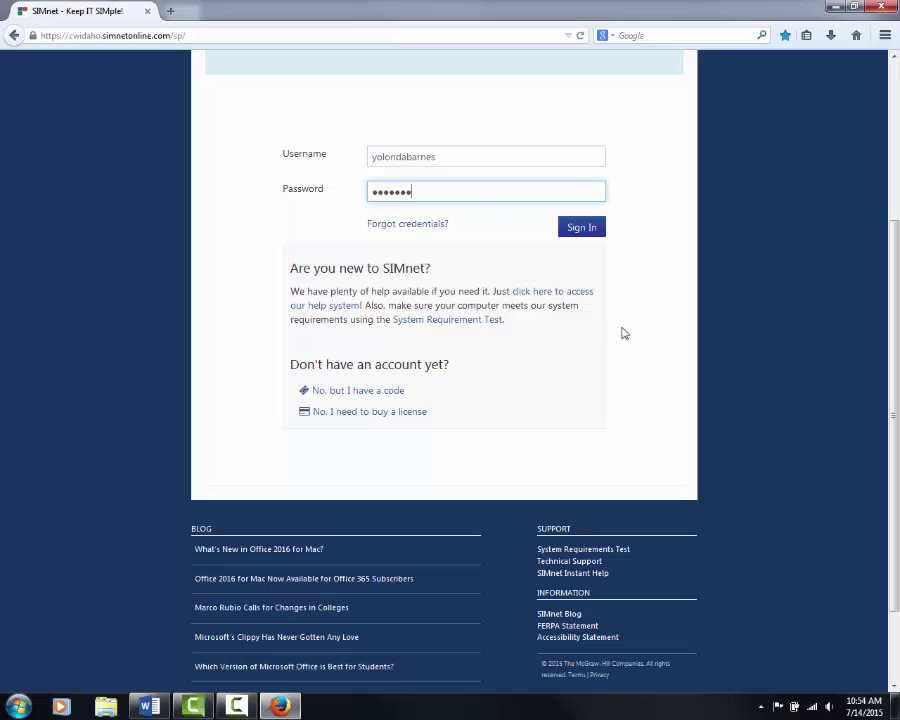
pyautogui.click(594, 233)
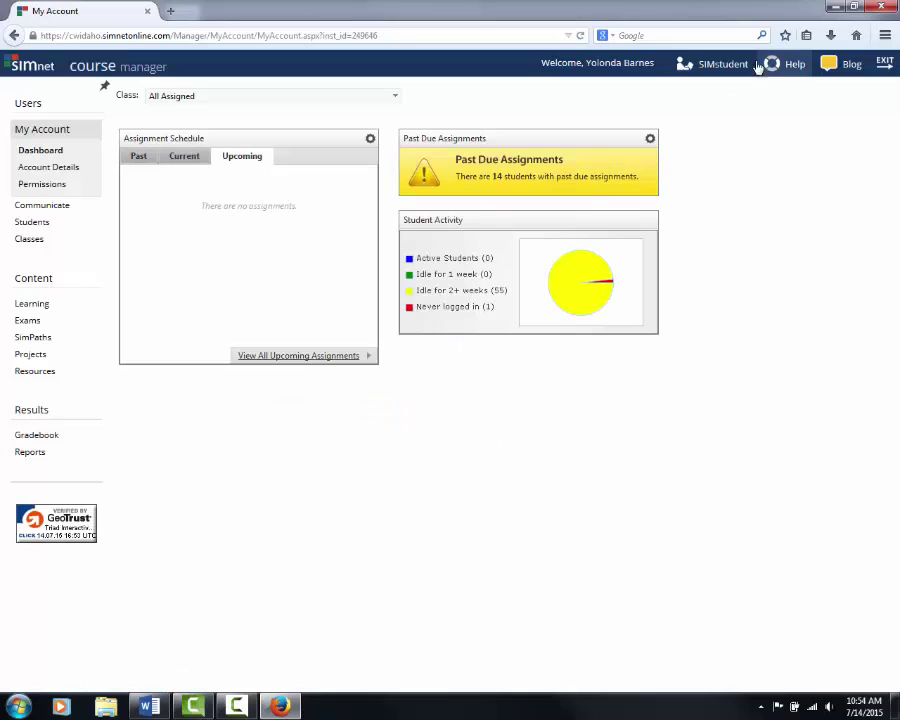
# Open SIMstudent in a new tab and choose 'Select another class'.
pyautogui.click(725, 73)
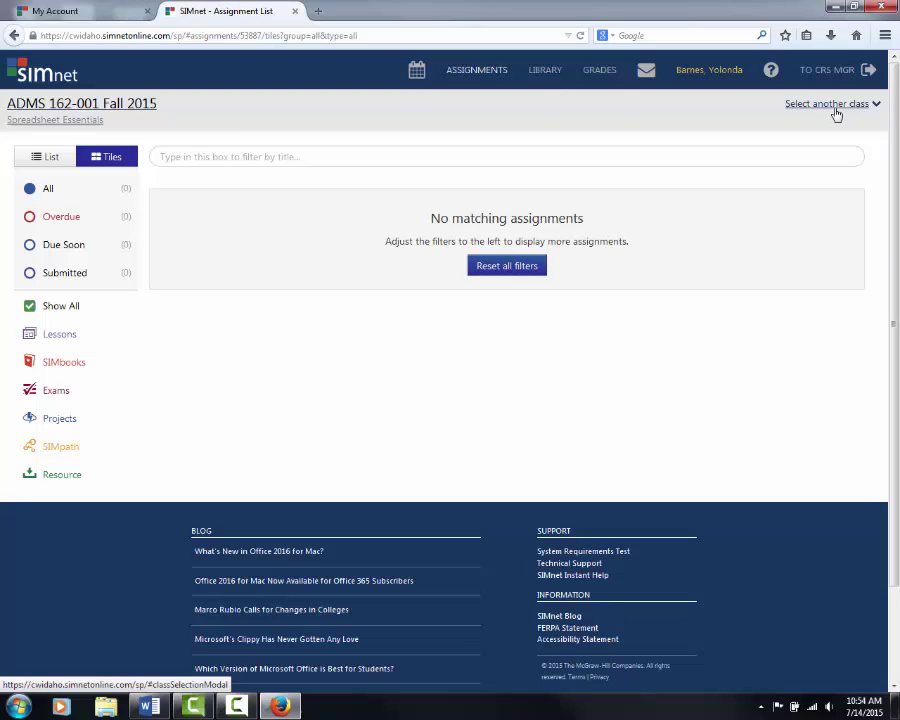
pyautogui.click(851, 110)
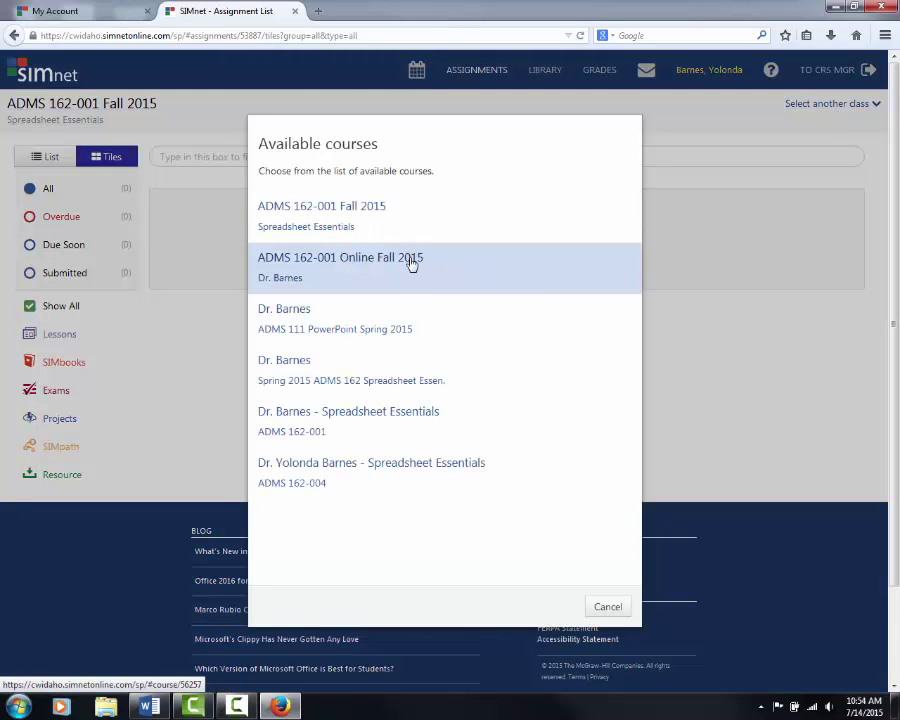
# Switch to ADMS 162-001 Online Fall 2015, scroll its 17 assignments, then open the profile page.
pyautogui.click(410, 262)
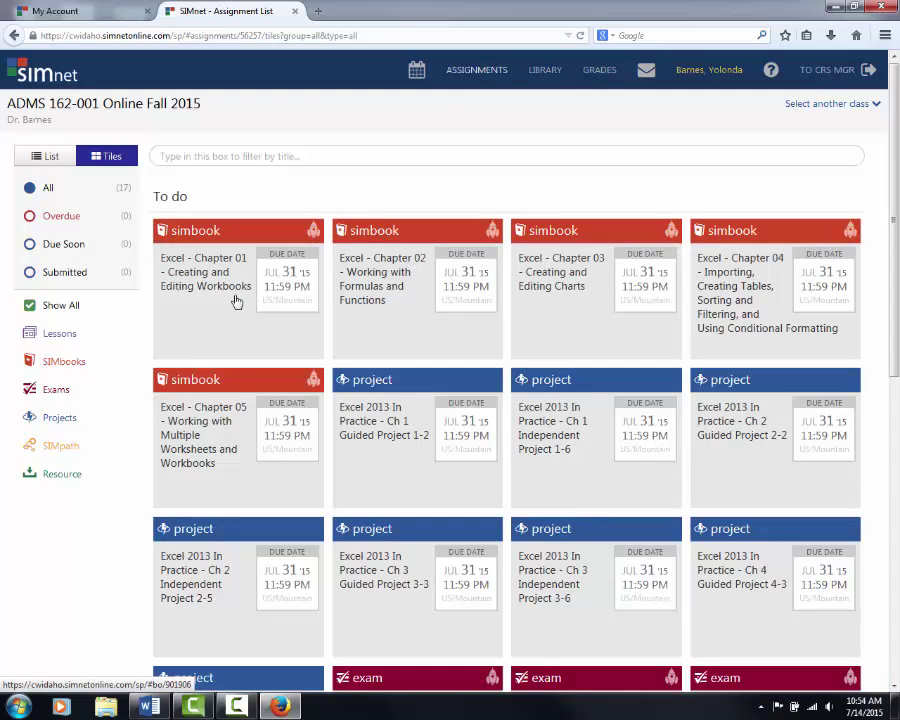
pyautogui.scroll(-2, 360, 296)
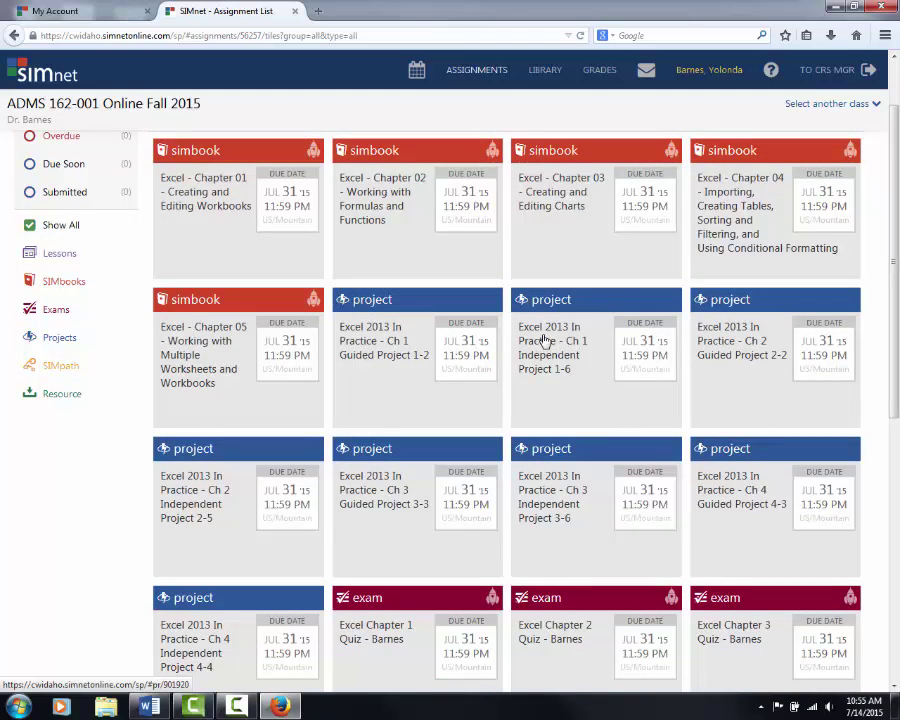
pyautogui.scroll(-4, 545, 342)
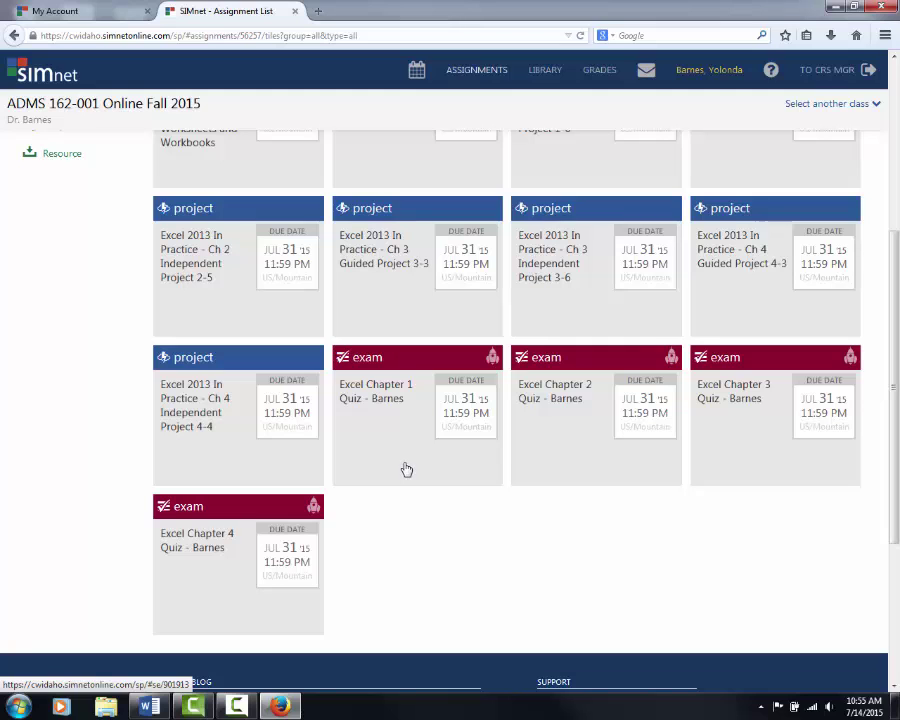
pyautogui.scroll(5, 510, 456)
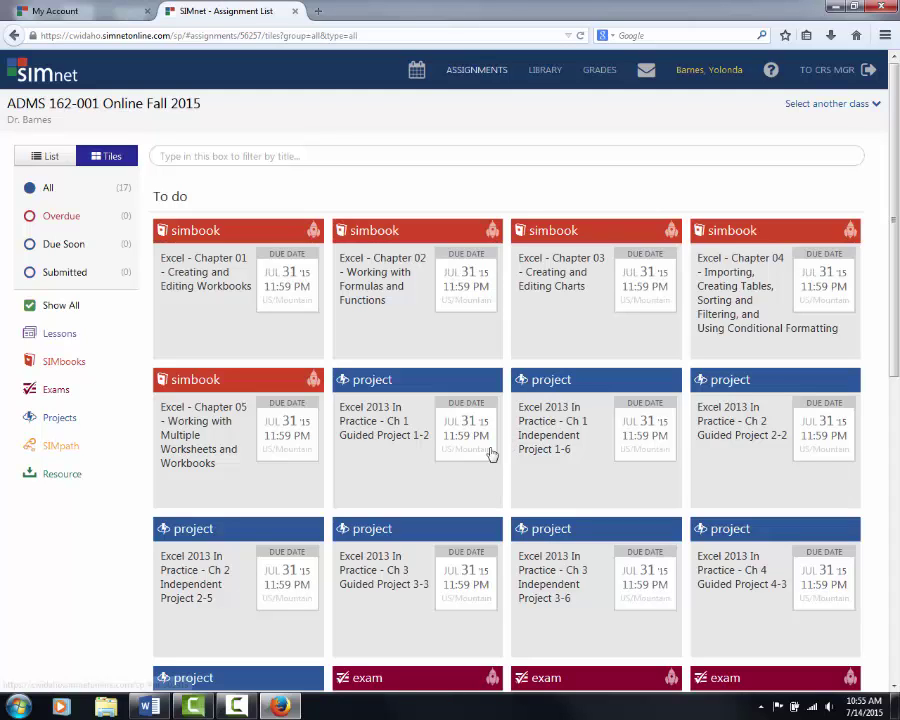
pyautogui.click(710, 78)
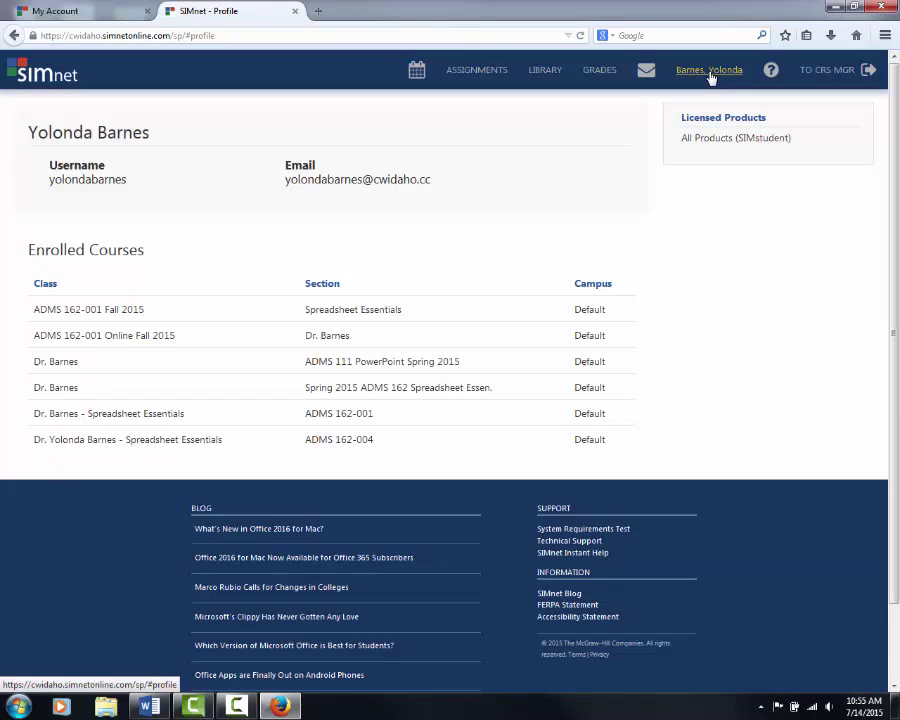